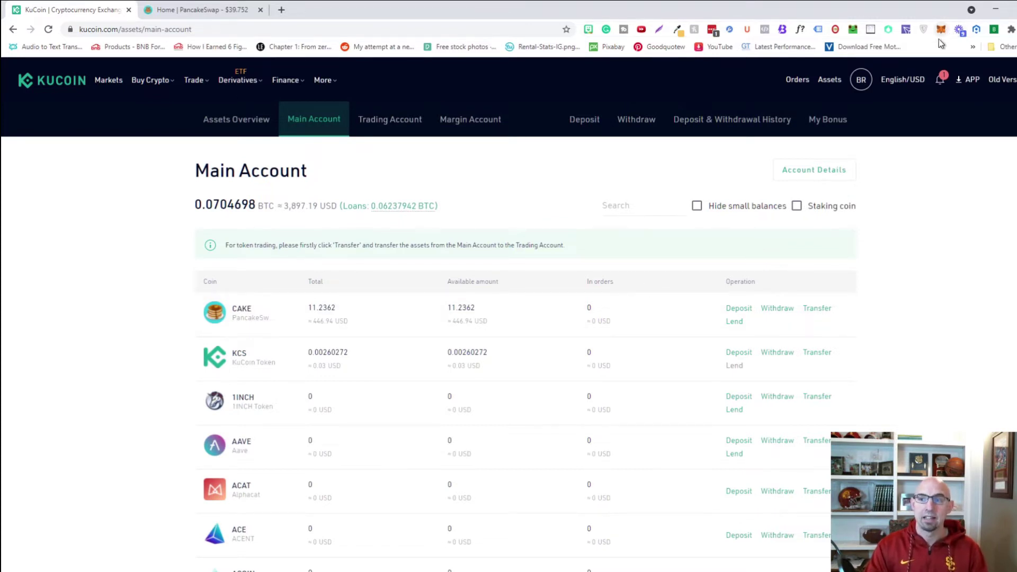
# In a new tab on coingecko.com, search 'cake' and view the PancakeSwap (CAKE) coin page
pyautogui.click(282, 10)
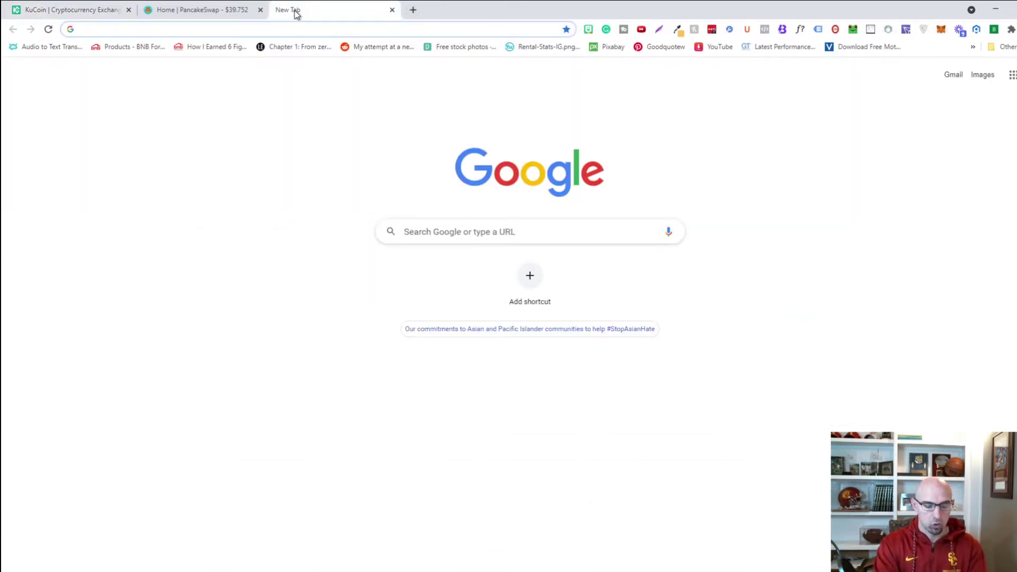
pyautogui.write('m')
pyautogui.press('BackSpace')
pyautogui.press('BackSpace')
pyautogui.write('coi')
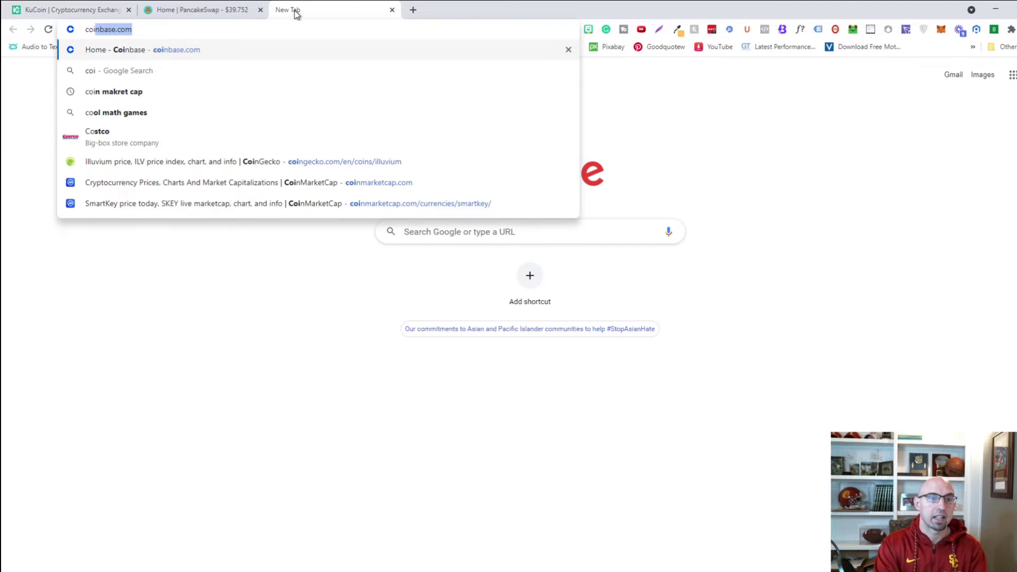
pyautogui.write('ngecko.')
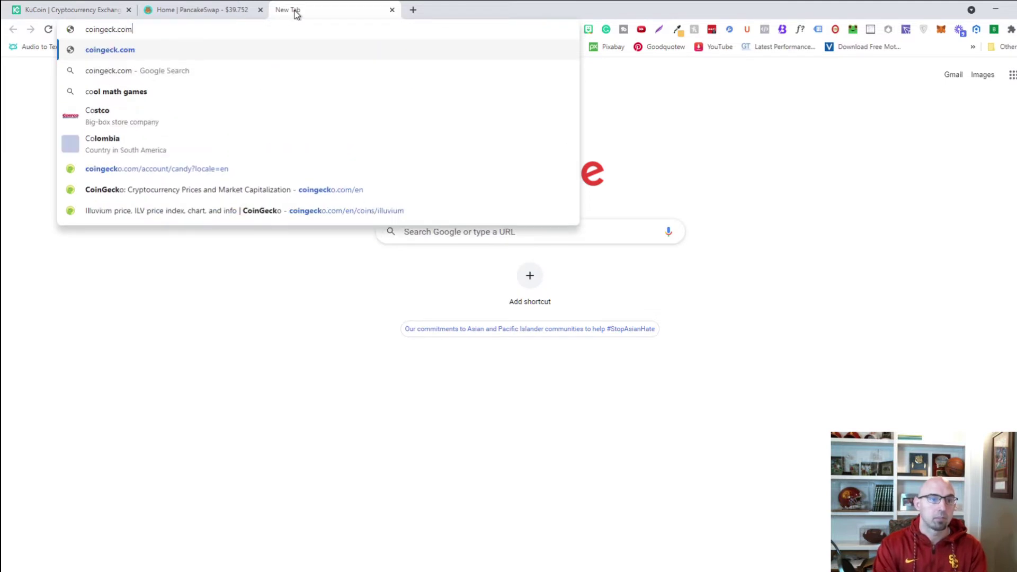
pyautogui.write('com')
pyautogui.press('Return')
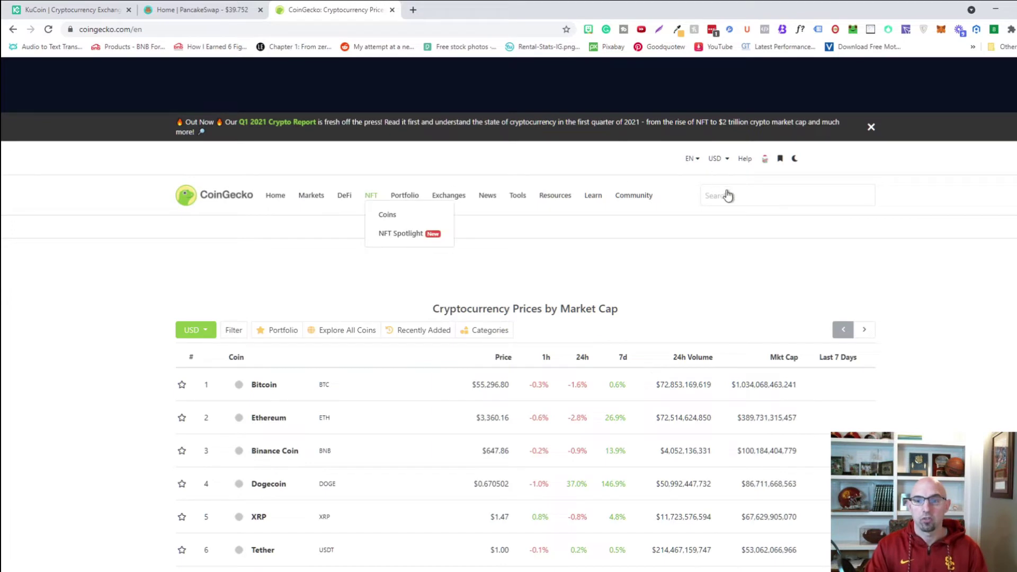
pyautogui.click(729, 192)
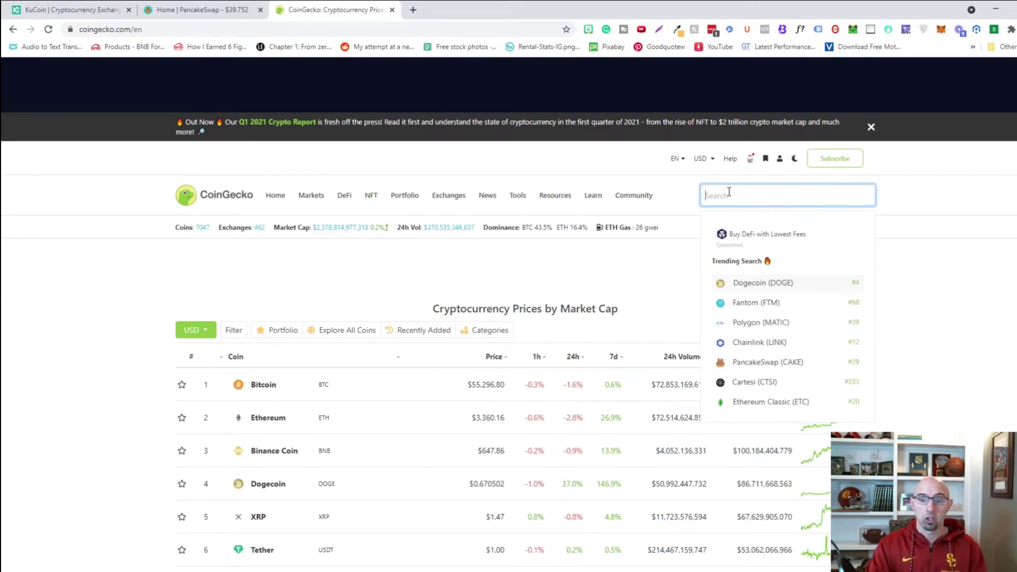
pyautogui.write('cake')
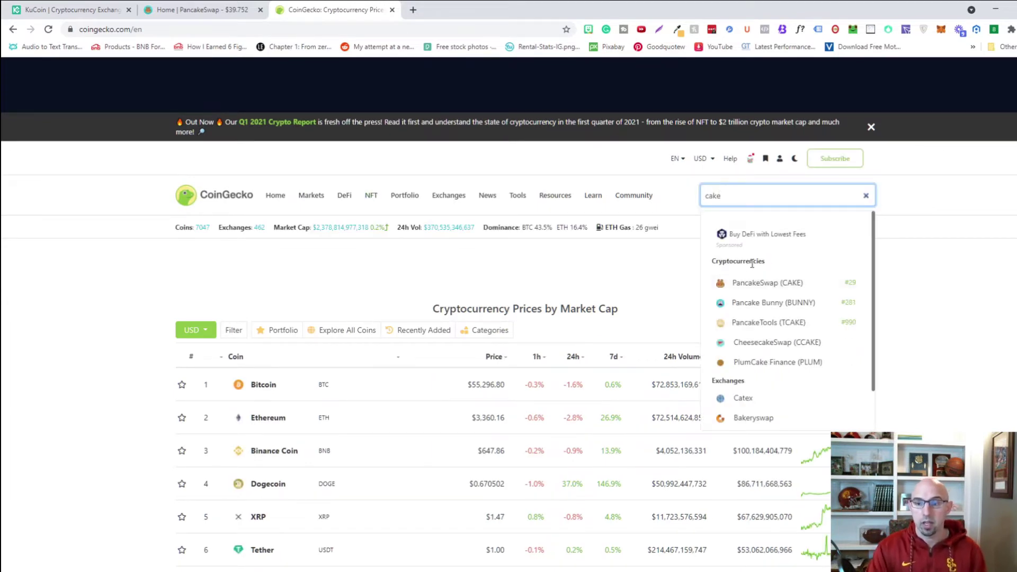
pyautogui.click(767, 289)
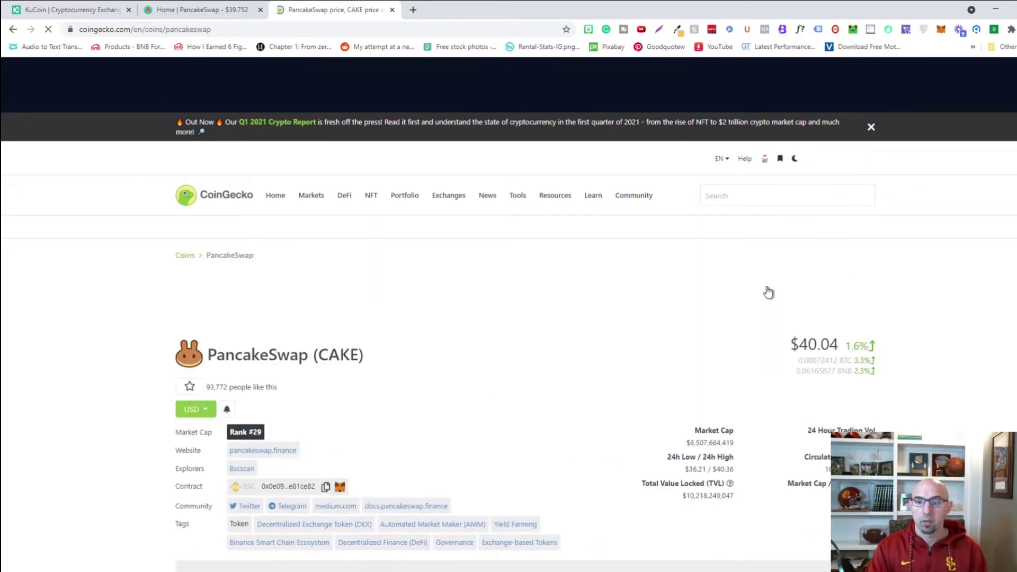
pyautogui.scroll(-2, 357, 518)
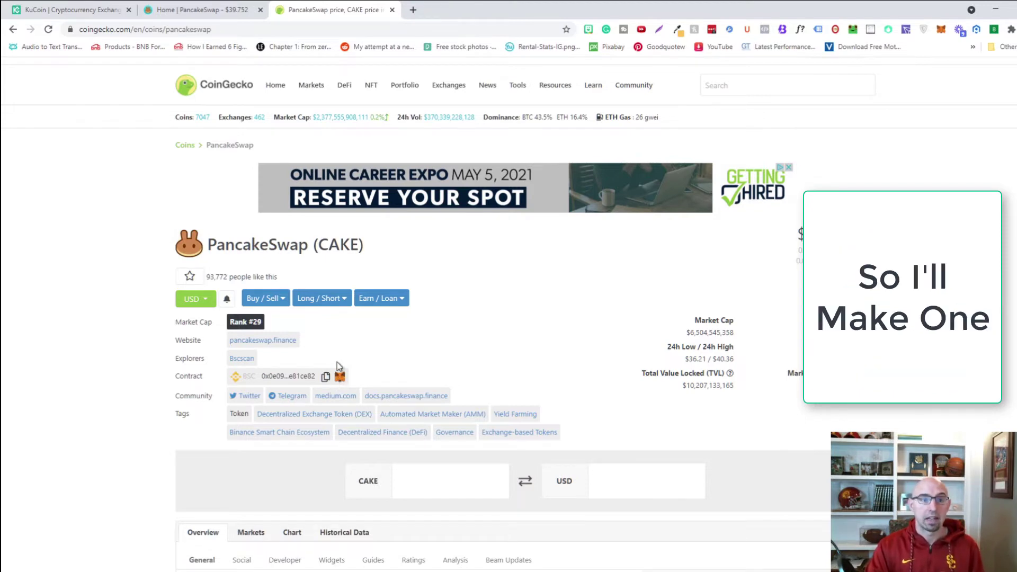
# Check the MetaMask wallet balances, then close the CoinGecko tab to return to KuCoin
pyautogui.click(941, 29)
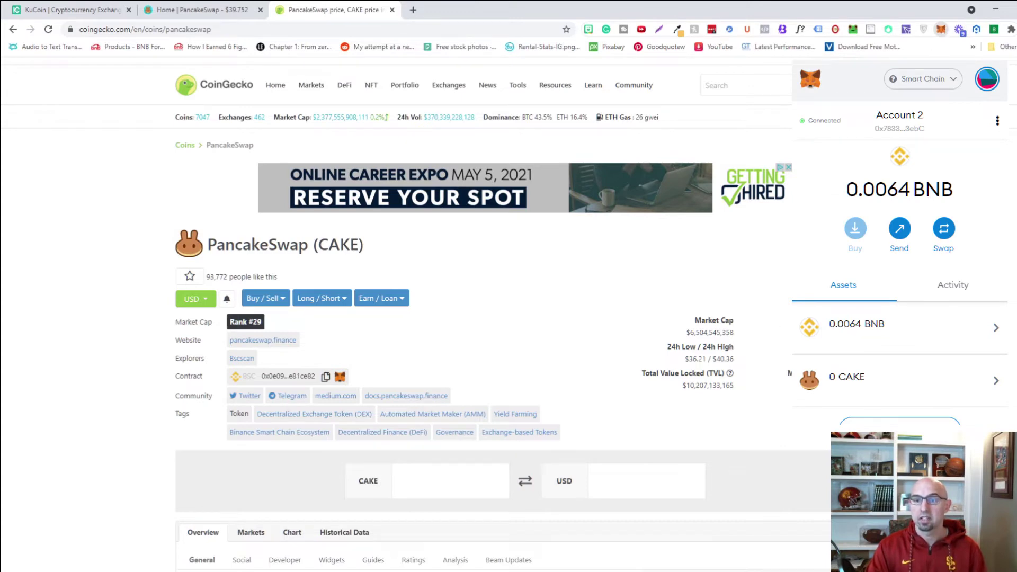
pyautogui.press('Escape')
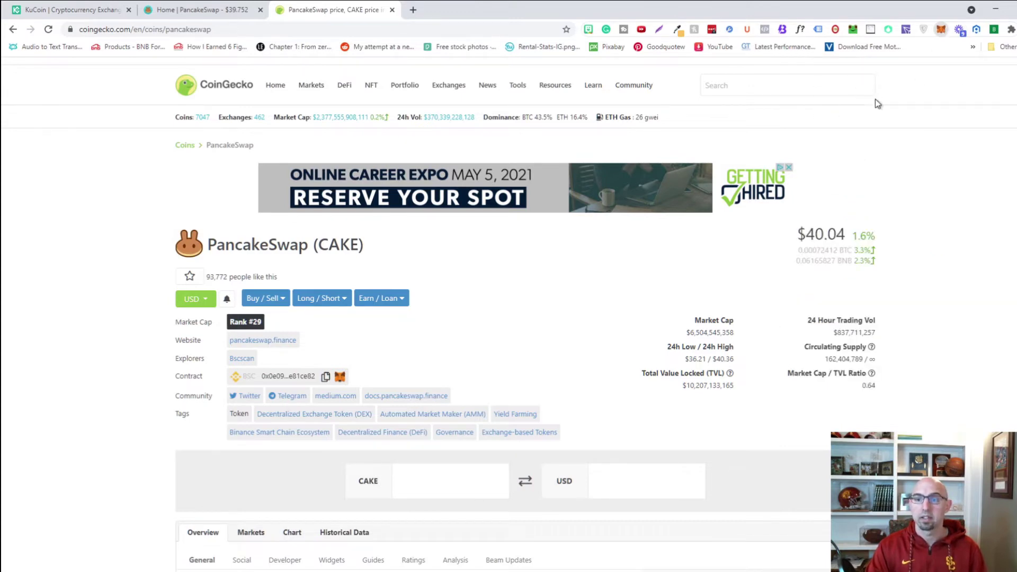
pyautogui.click(391, 10)
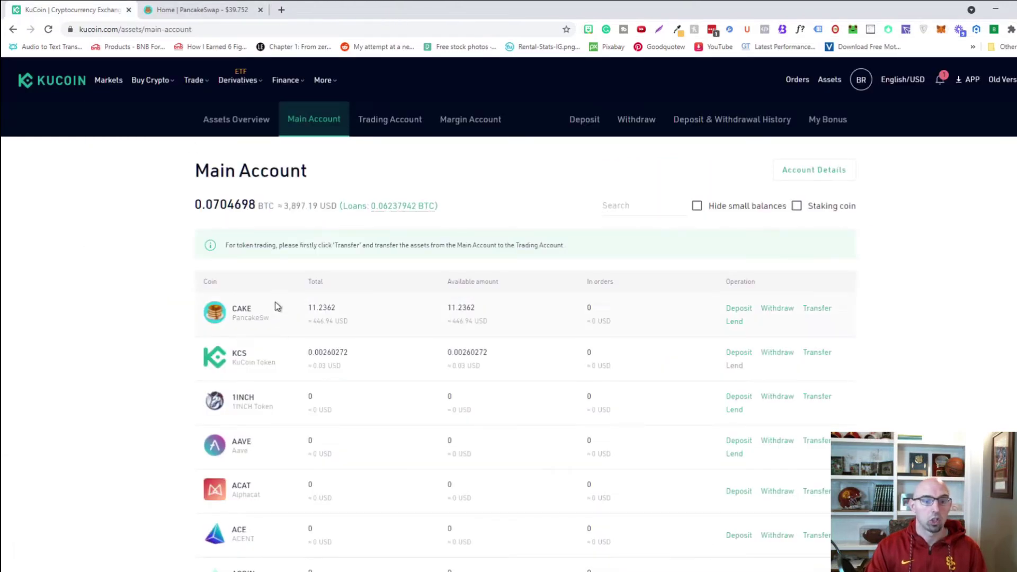
# Withdraw CAKE with the pasted wallet address and the maximum amount 11.03620000, and confirm
pyautogui.click(777, 309)
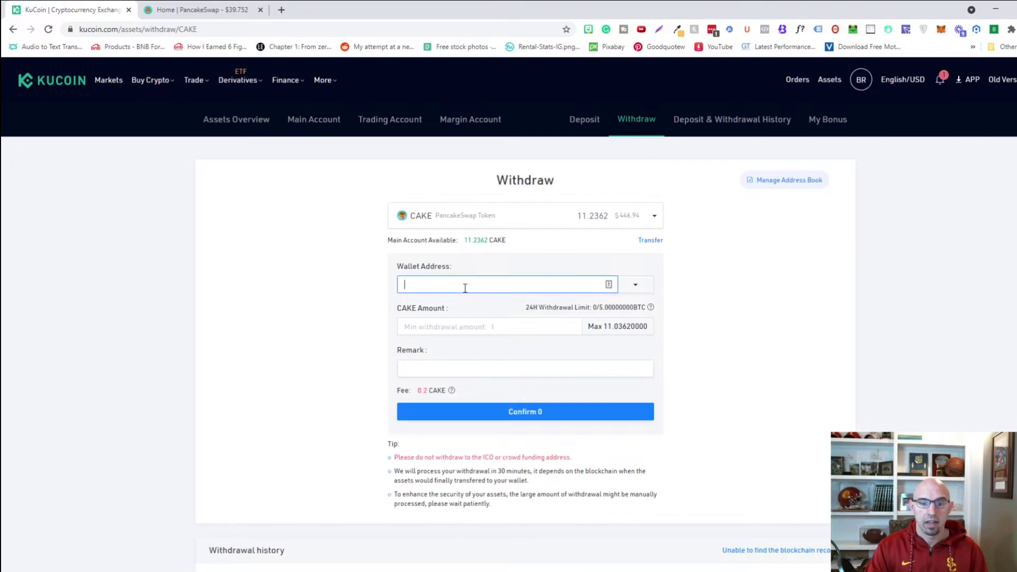
pyautogui.hotkey('ctrl', 'v')
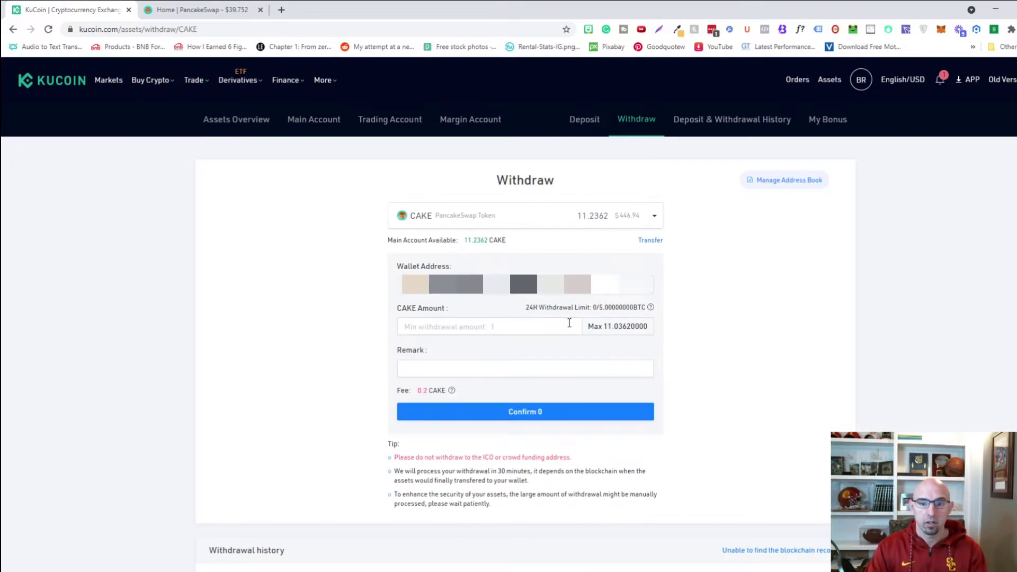
pyautogui.click(595, 328)
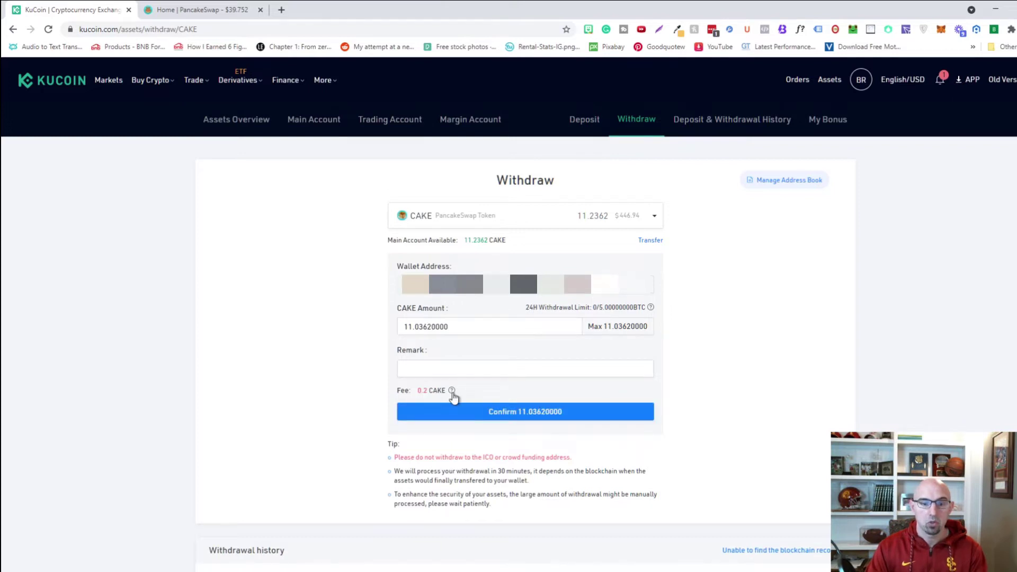
pyautogui.moveTo(451, 390)
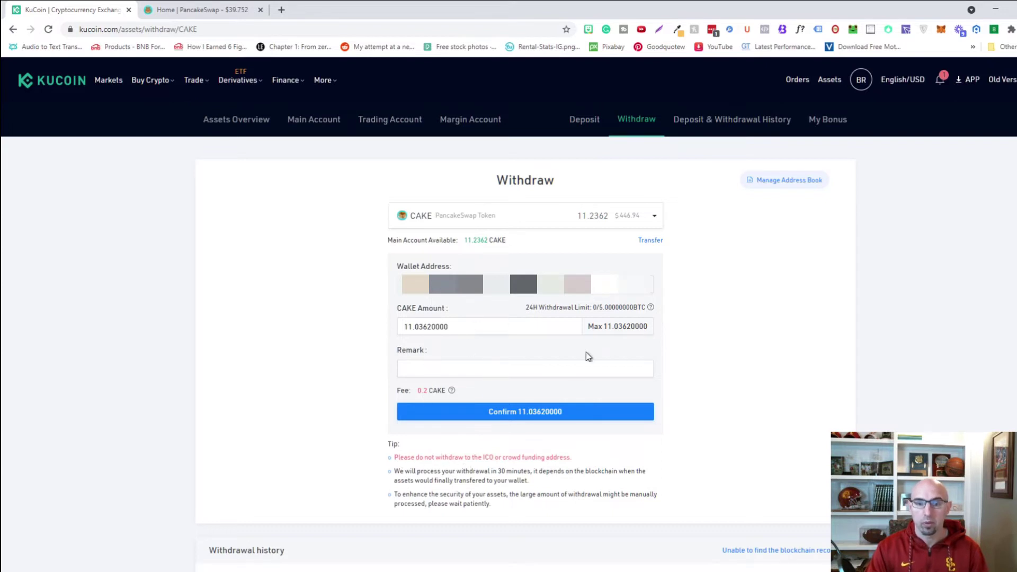
pyautogui.click(501, 412)
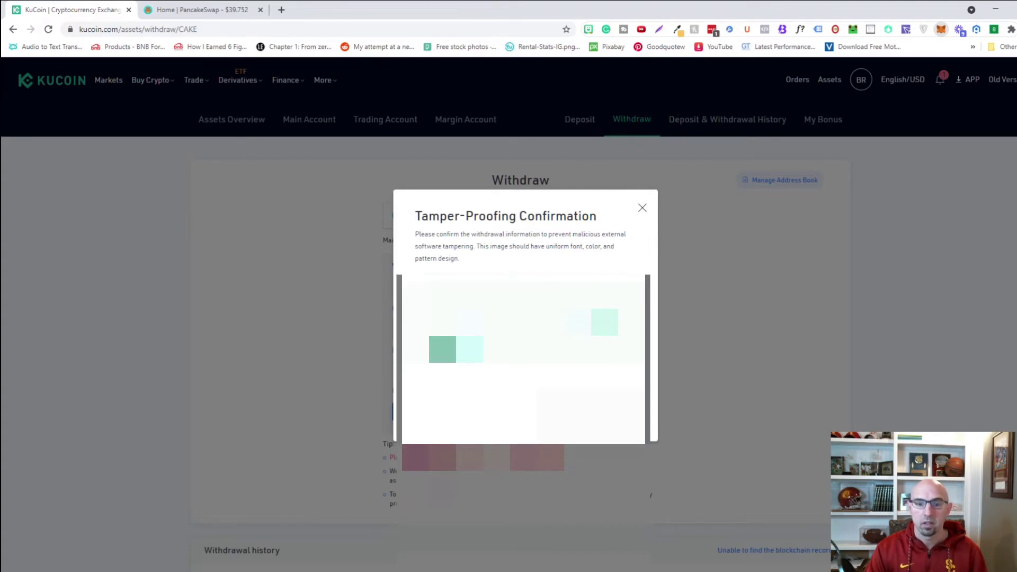
# Accept the tamper-proofing confirmation and pass security verification to finish the 11.0362 CAKE withdrawal
pyautogui.click(523, 427)
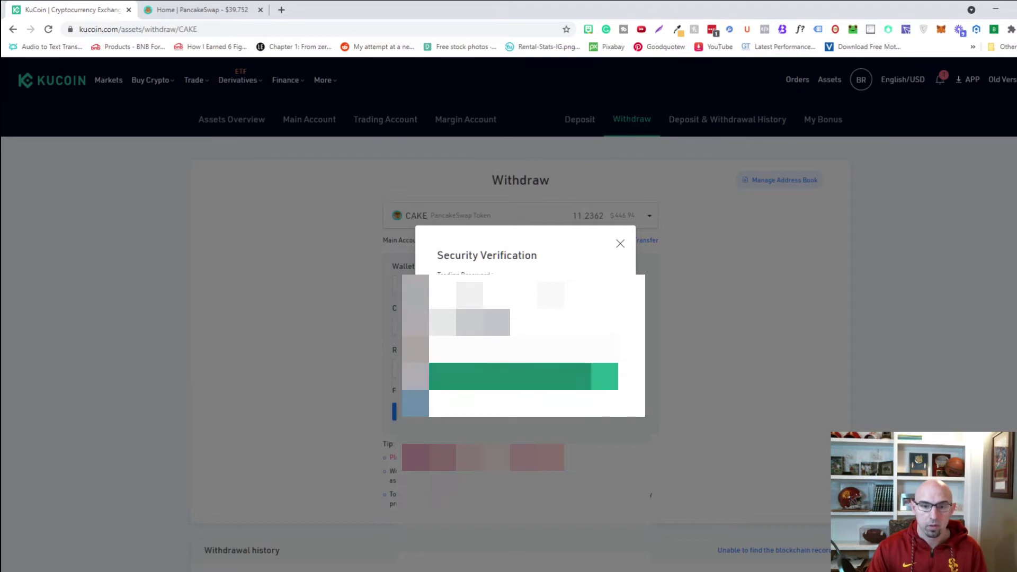
pyautogui.click(486, 376)
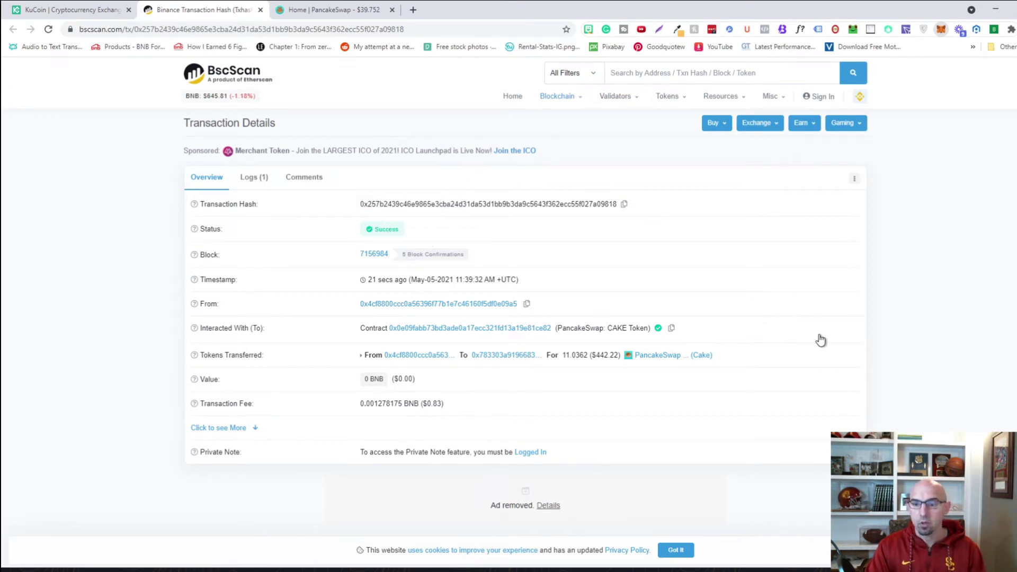
# Connect the MetaMask wallet to PancakeSwap and go to the Syrup Pools page
pyautogui.click(345, 15)
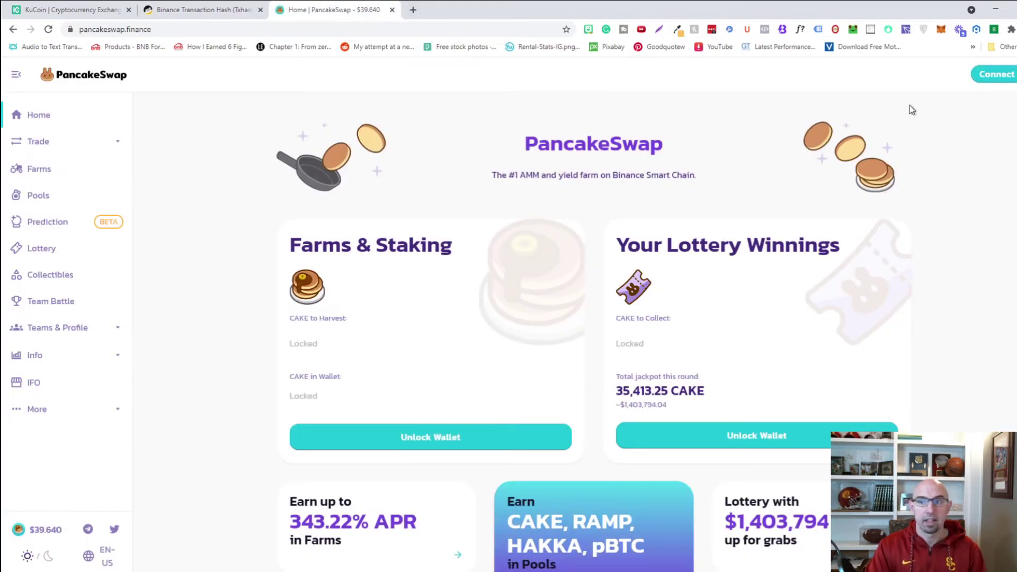
pyautogui.click(1004, 76)
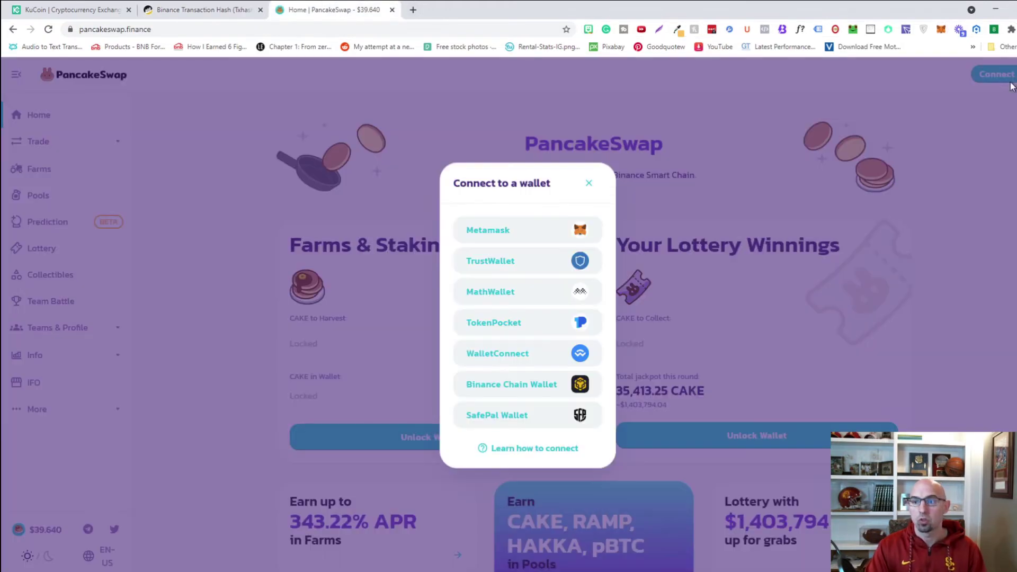
pyautogui.click(487, 235)
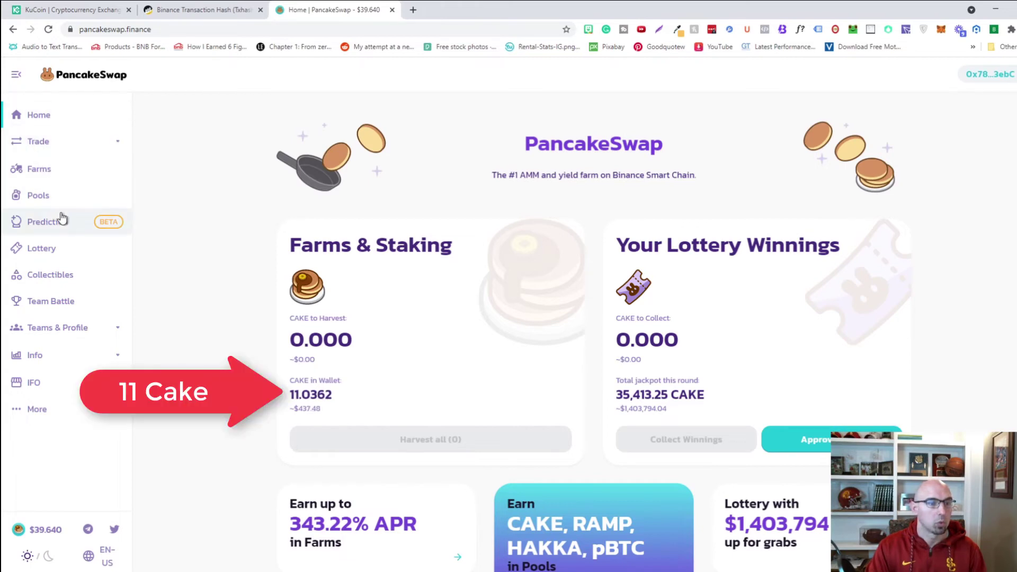
pyautogui.click(47, 196)
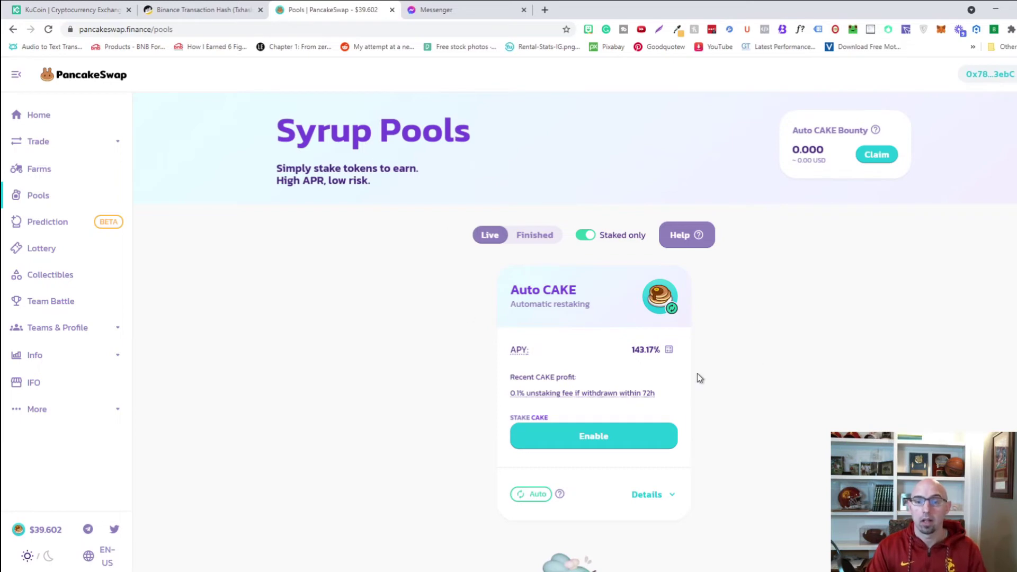
# Confirm about 11 CAKE in MetaMask, then enable the Auto CAKE pool for staking
pyautogui.click(941, 29)
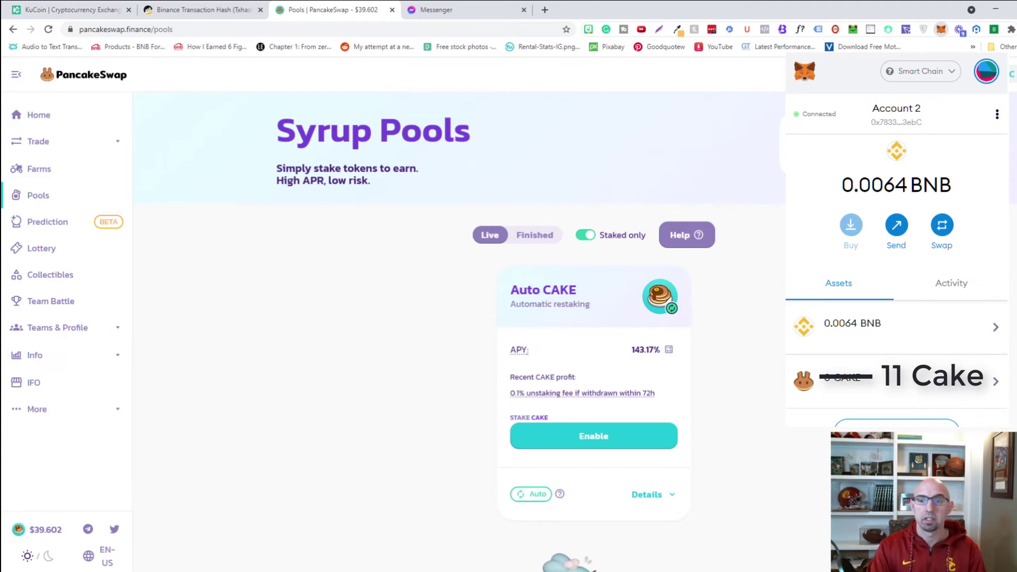
pyautogui.click(836, 112)
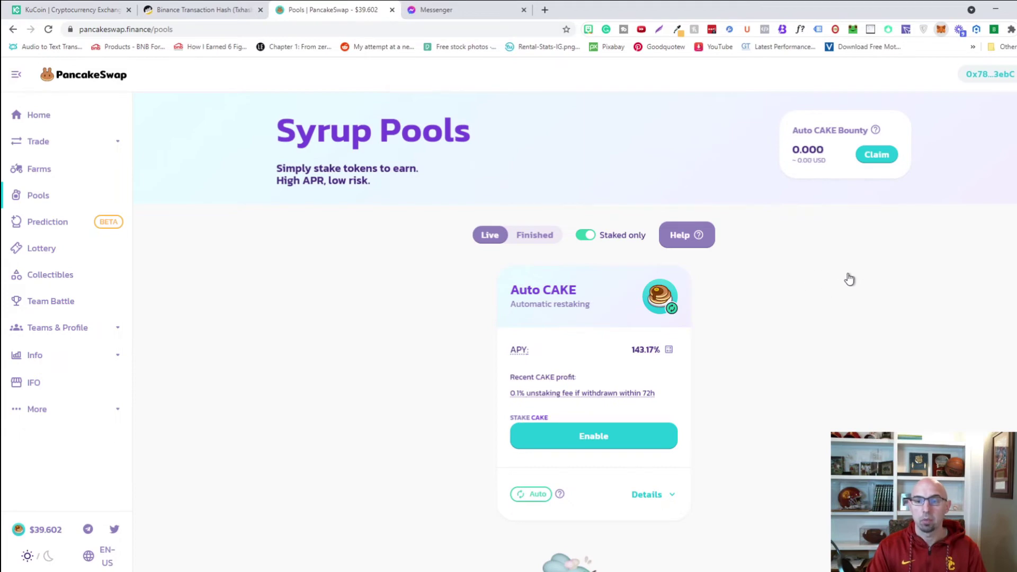
pyautogui.click(659, 433)
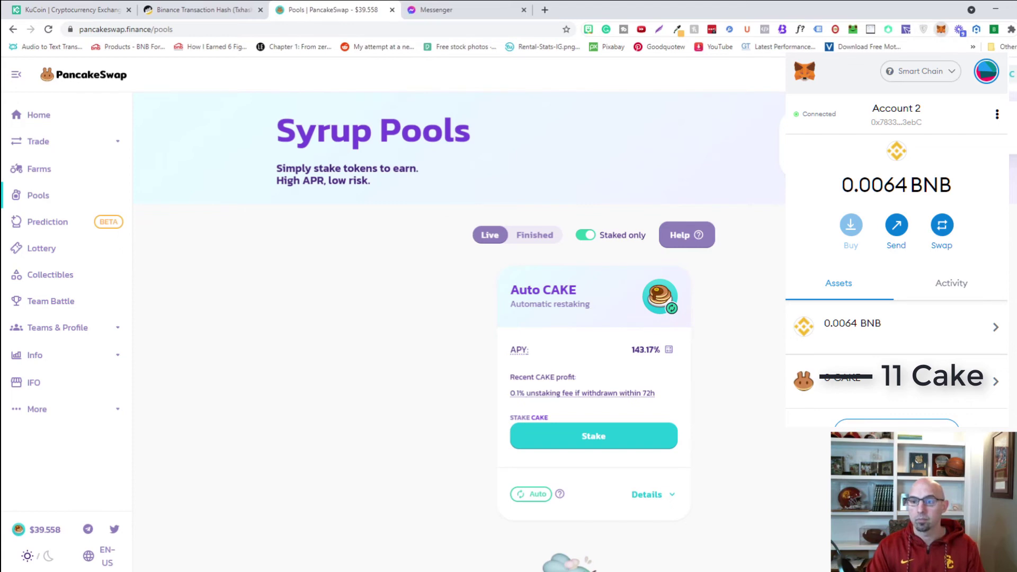
pyautogui.moveTo(621, 405)
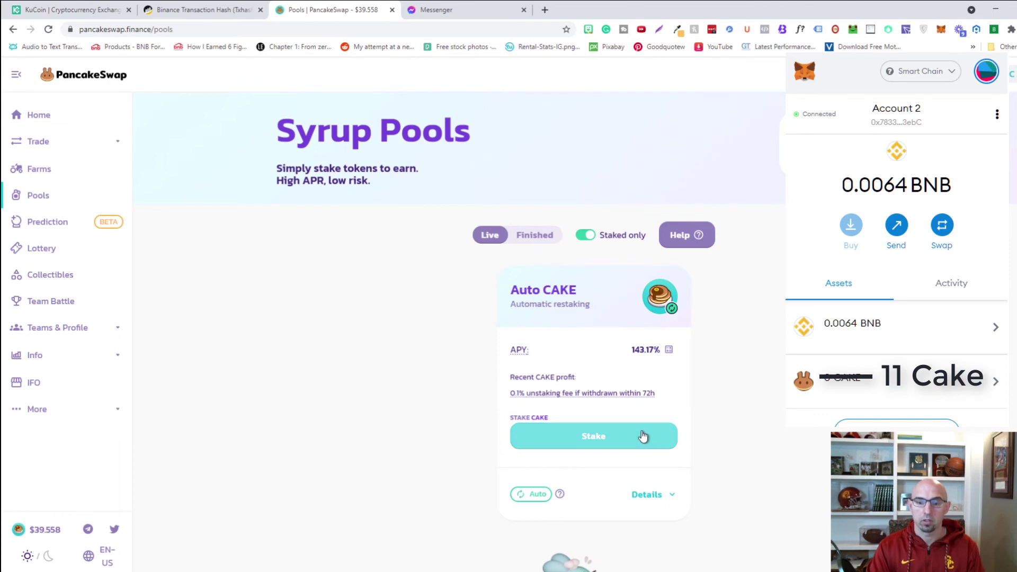
# Stake the maximum 11.0362 CAKE in the Auto CAKE pool and confirm the transaction
pyautogui.click(643, 435)
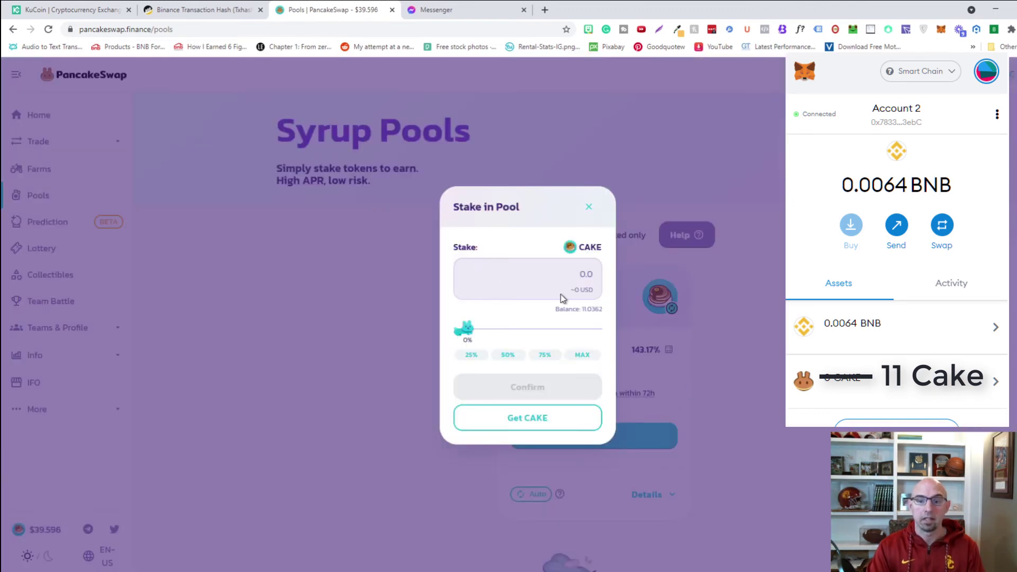
pyautogui.click(581, 356)
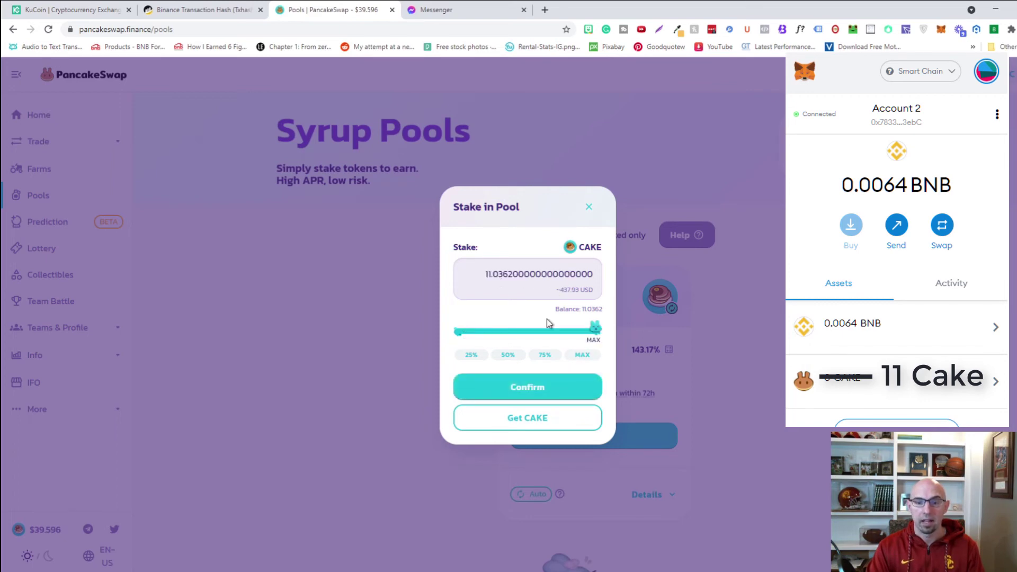
pyautogui.click(529, 388)
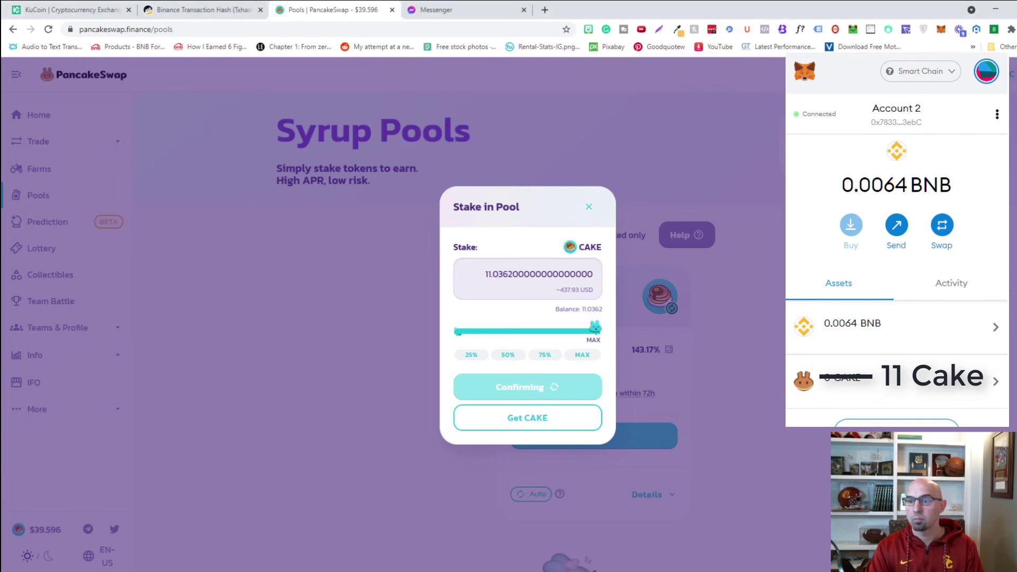
pyautogui.press('Escape')
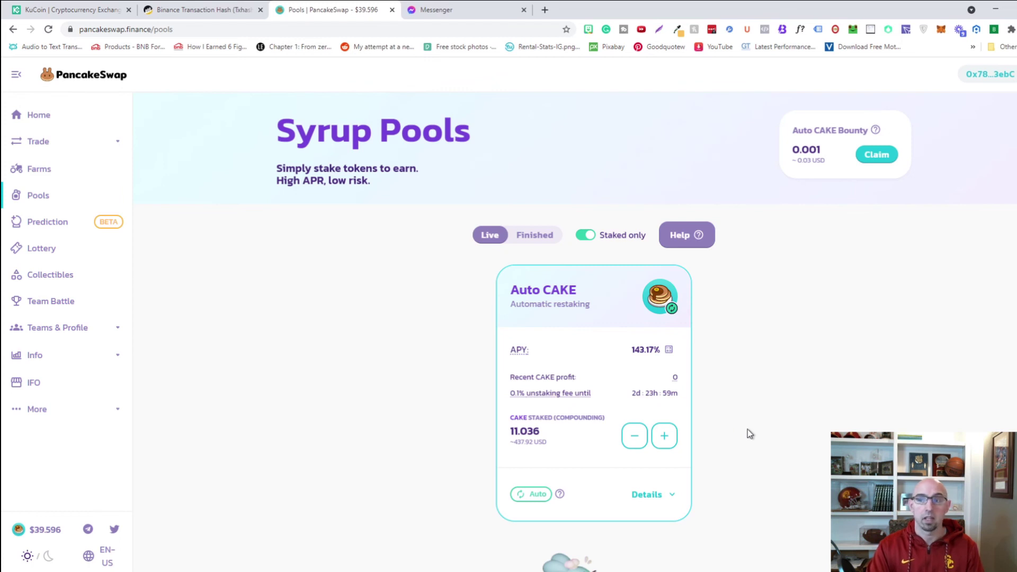
# Review Auto CAKE details (19,016,603.882 CAKE staked, 2% fee) and confirm 0 CAKE left in MetaMask
pyautogui.click(660, 495)
pyautogui.scroll(-3, 678, 450)
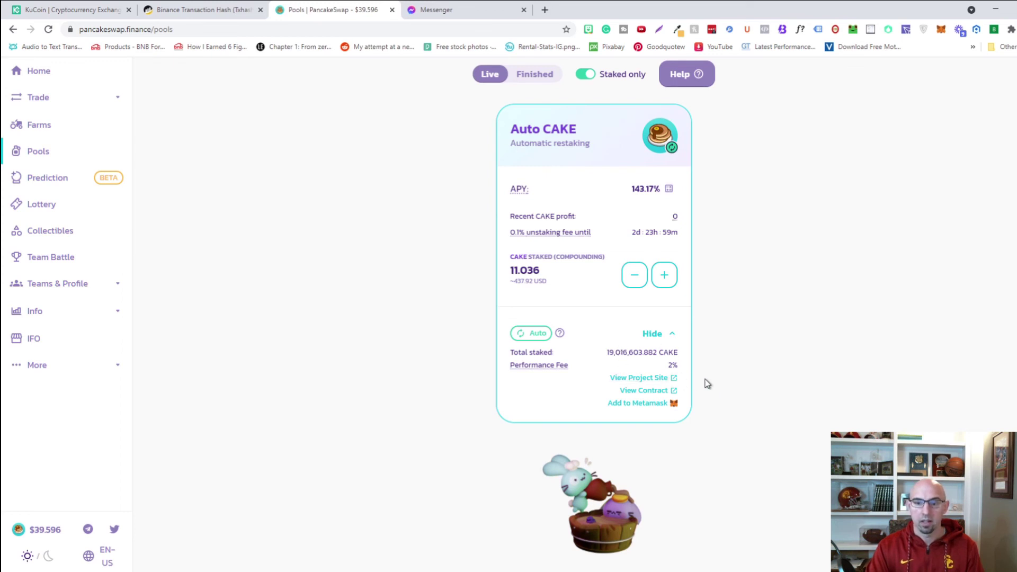
pyautogui.scroll(3, 634, 350)
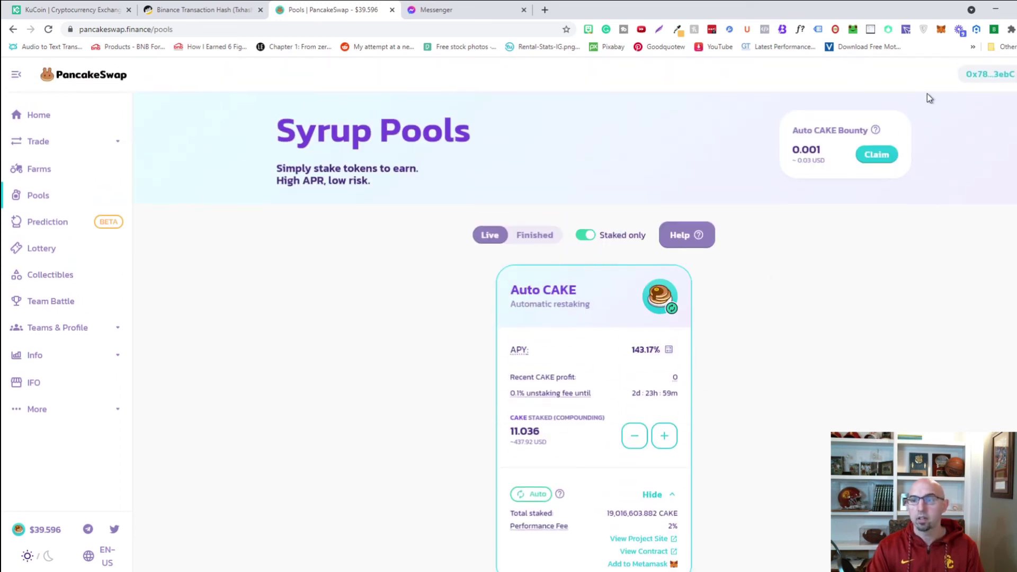
pyautogui.click(945, 33)
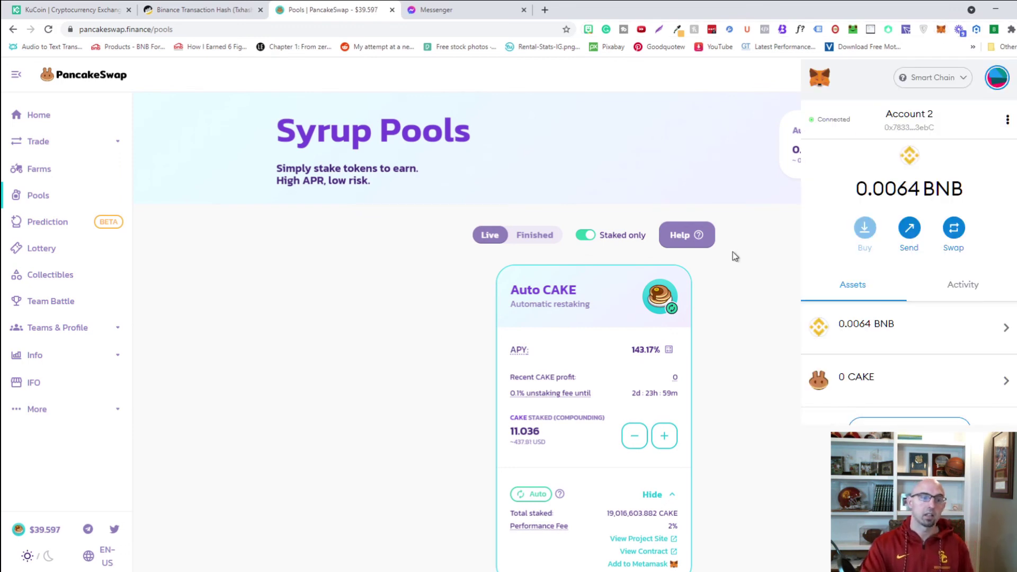
pyautogui.click(786, 274)
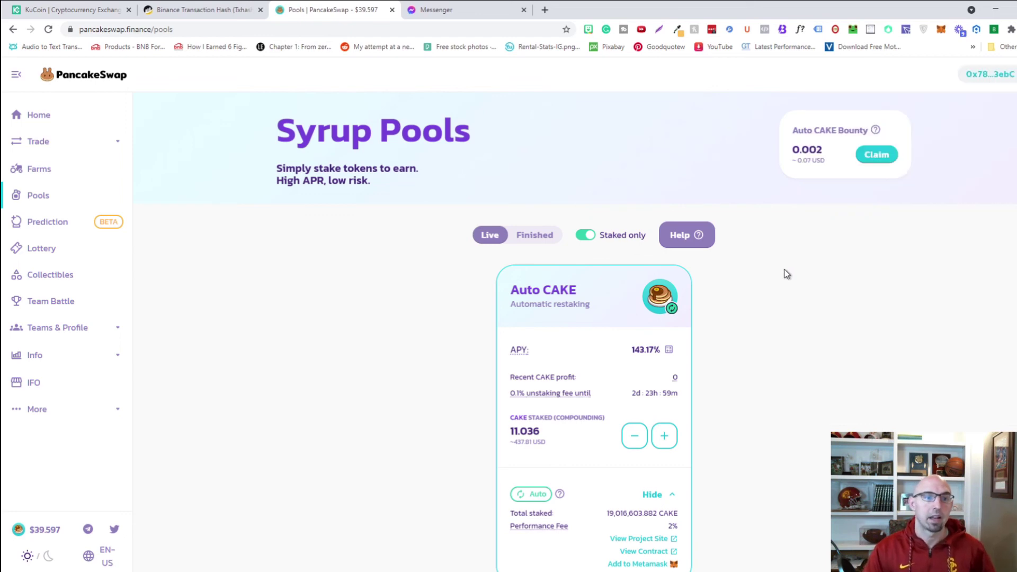